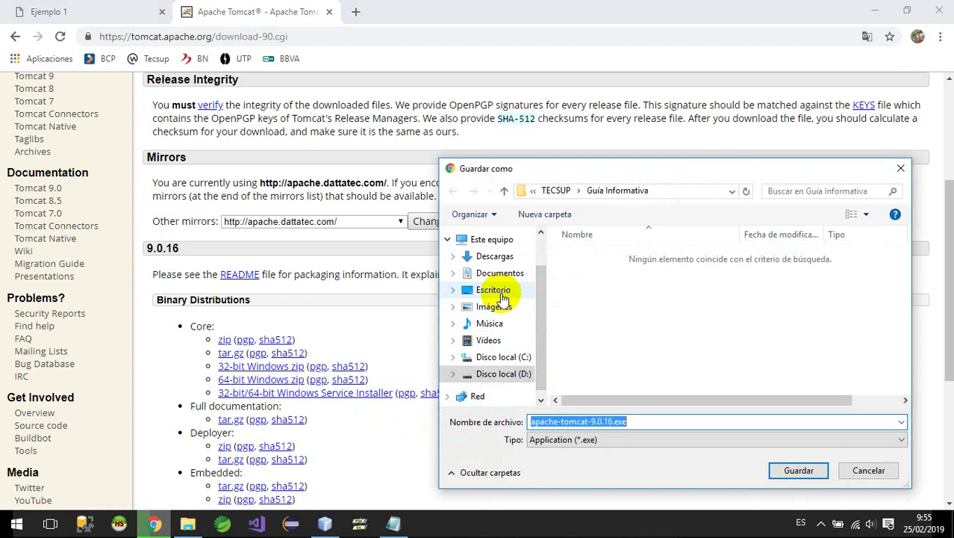
Step: Save the installer apache-tomcat-9.0.16.exe to the Escritorio folder
click(500, 291)
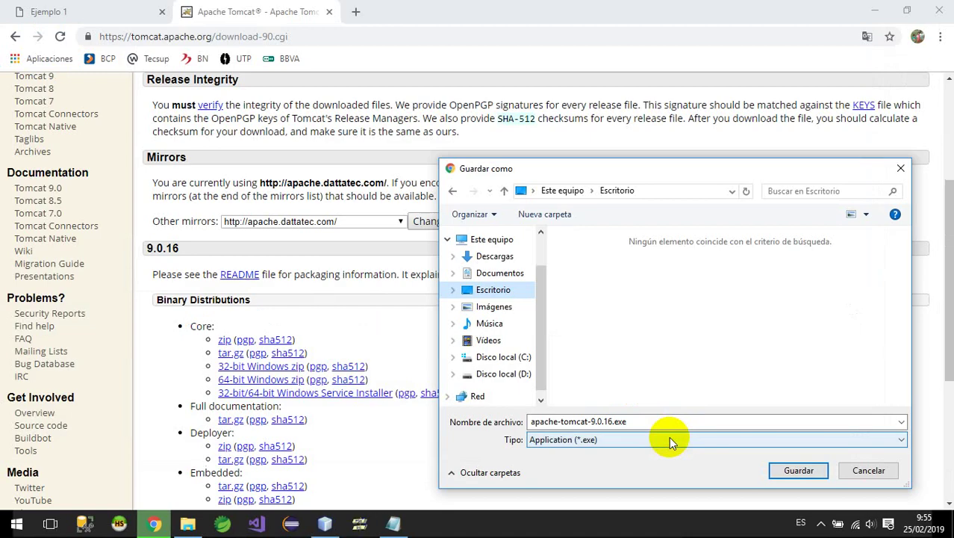
click(644, 409)
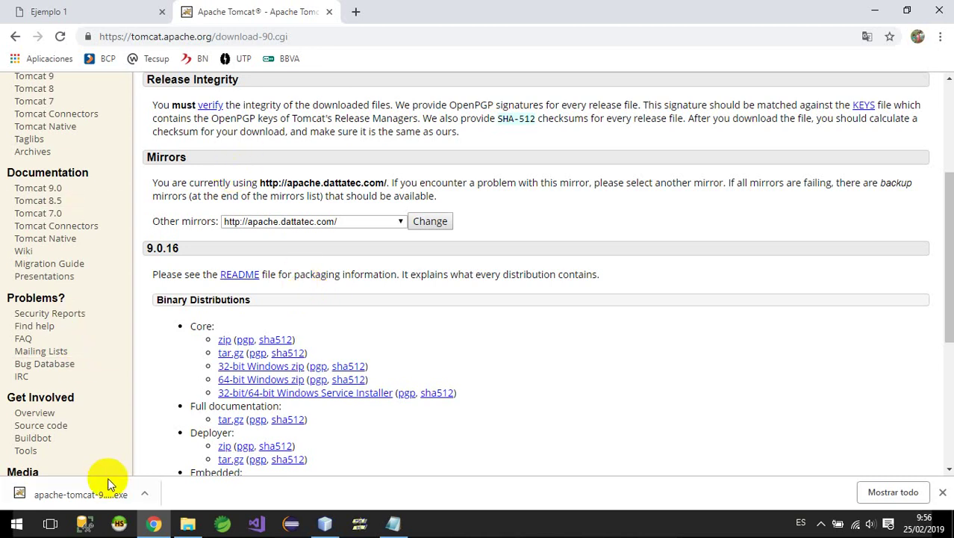
Step: Look in Program Files on drive C: for the existing Apache Software Foundation installation and examine the Apache Tomcat 8.0.27 folder's contents
click(188, 523)
click(68, 299)
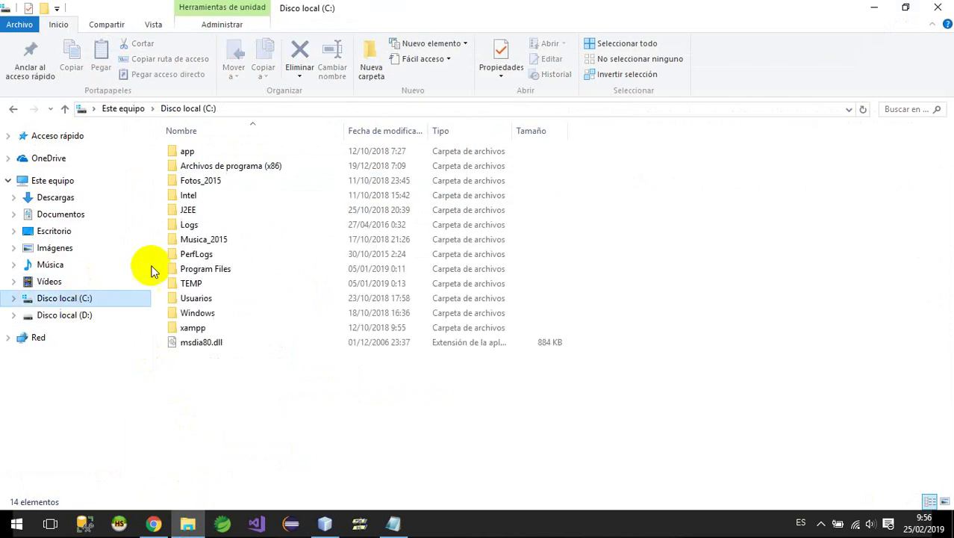
double_click(215, 270)
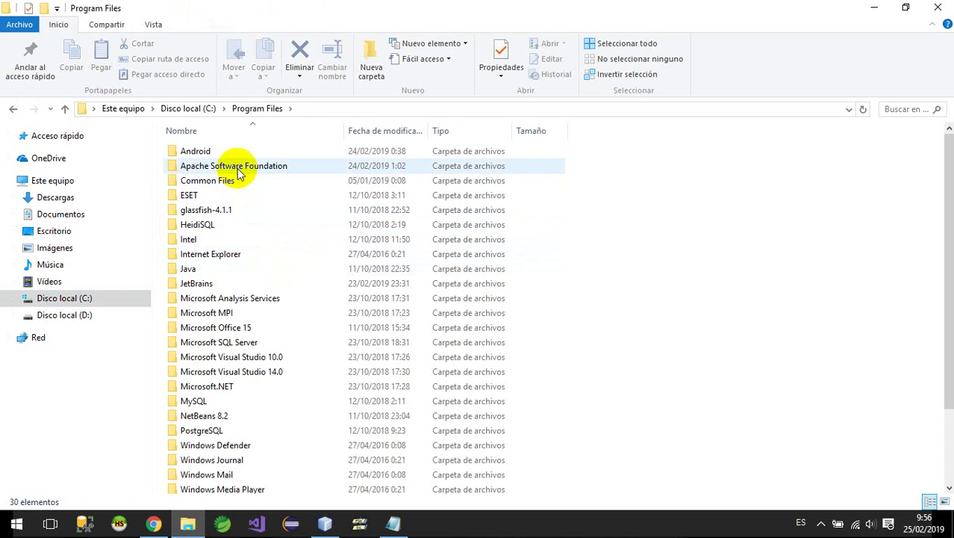
mouse_move(239, 172)
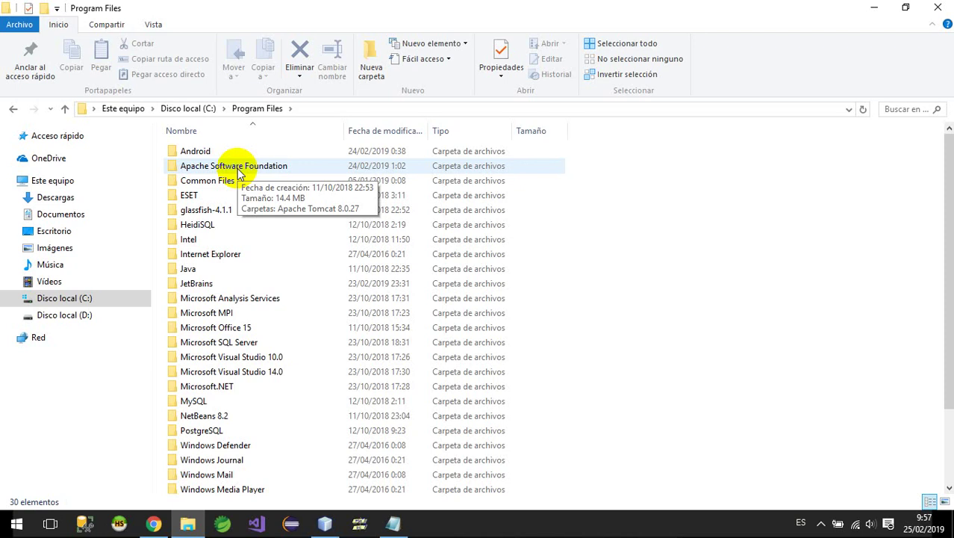
double_click(238, 173)
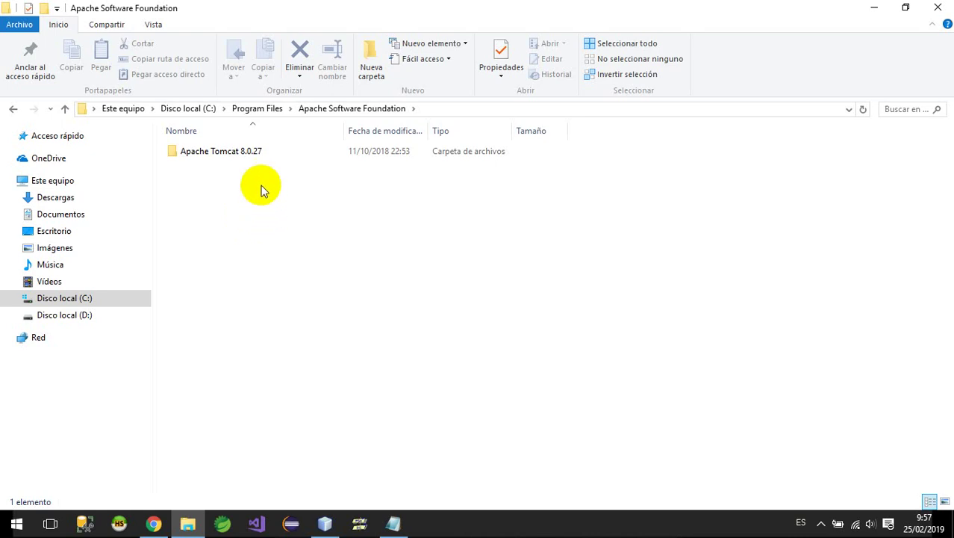
click(234, 152)
double_click(234, 152)
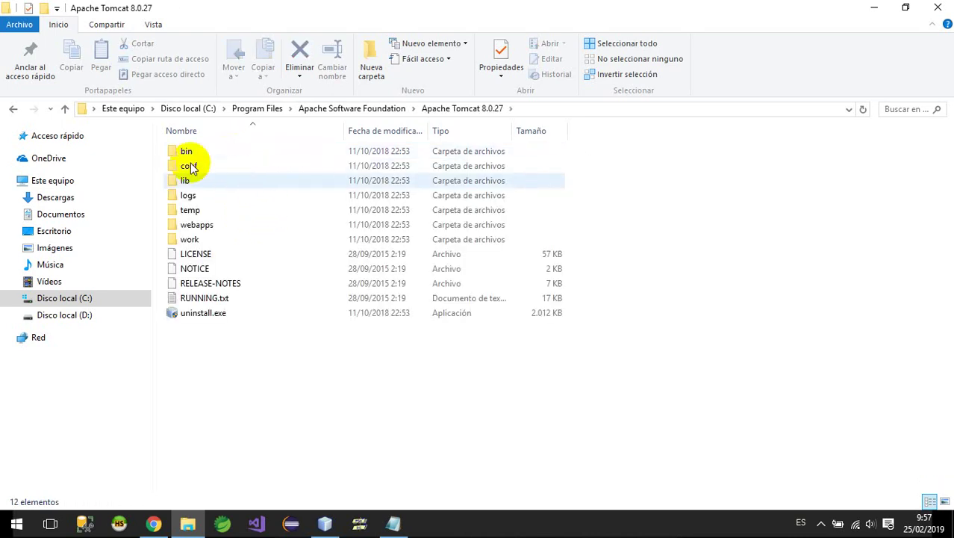
click(12, 108)
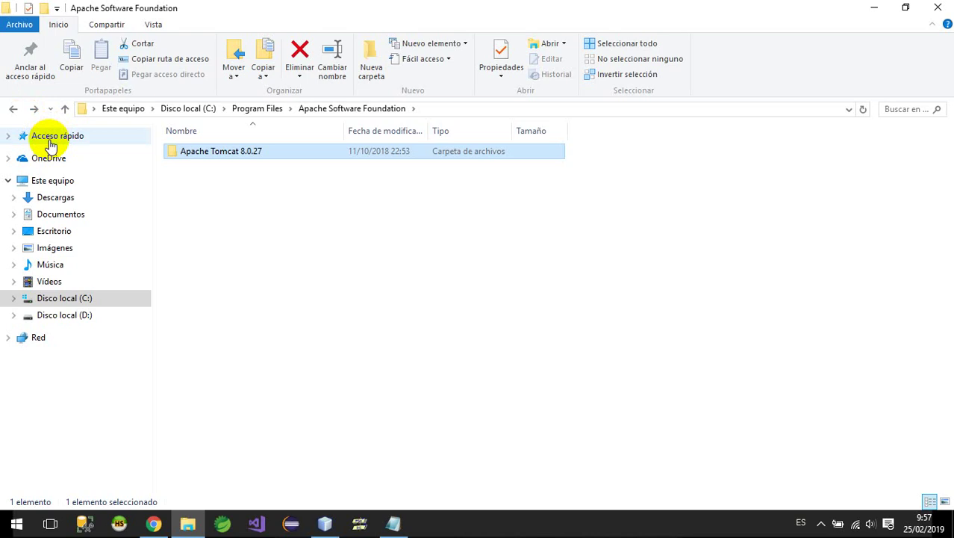
Step: Run apache-tomcat-9.0.16.exe from Escritorio, accept the license and proceed with the Normal install type
click(68, 236)
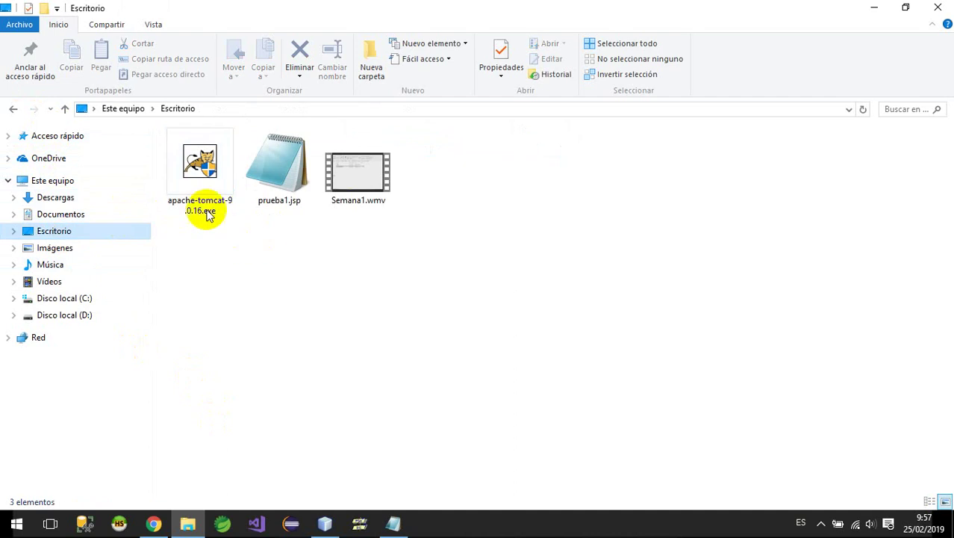
click(200, 181)
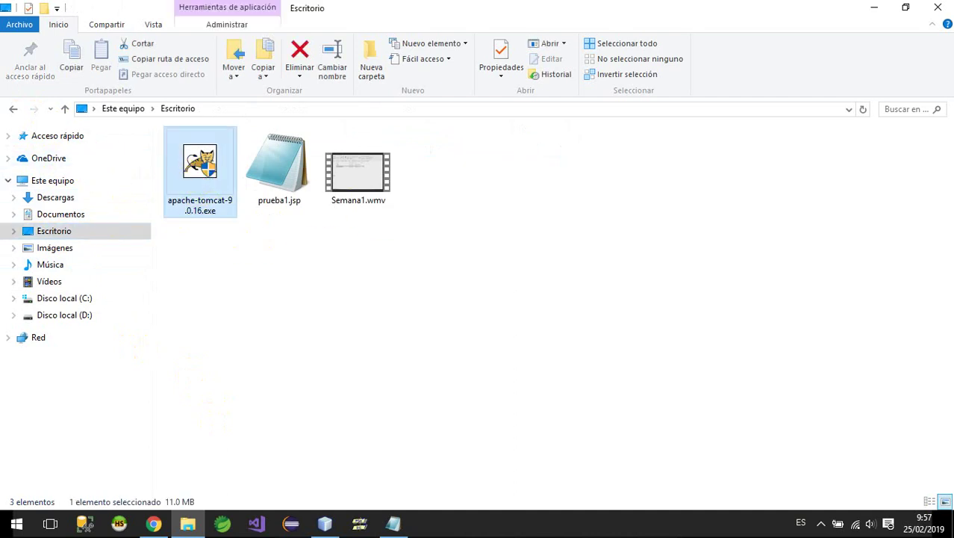
key(Return)
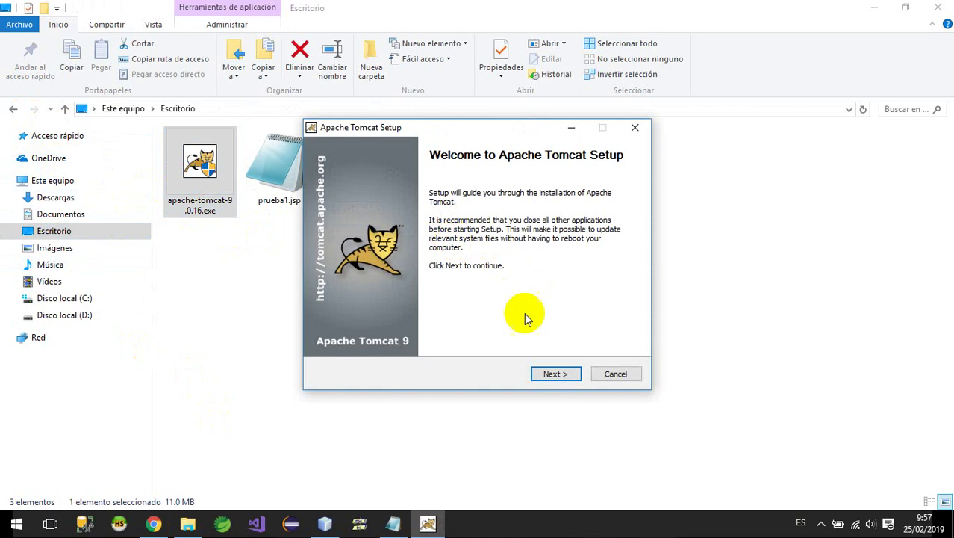
click(562, 376)
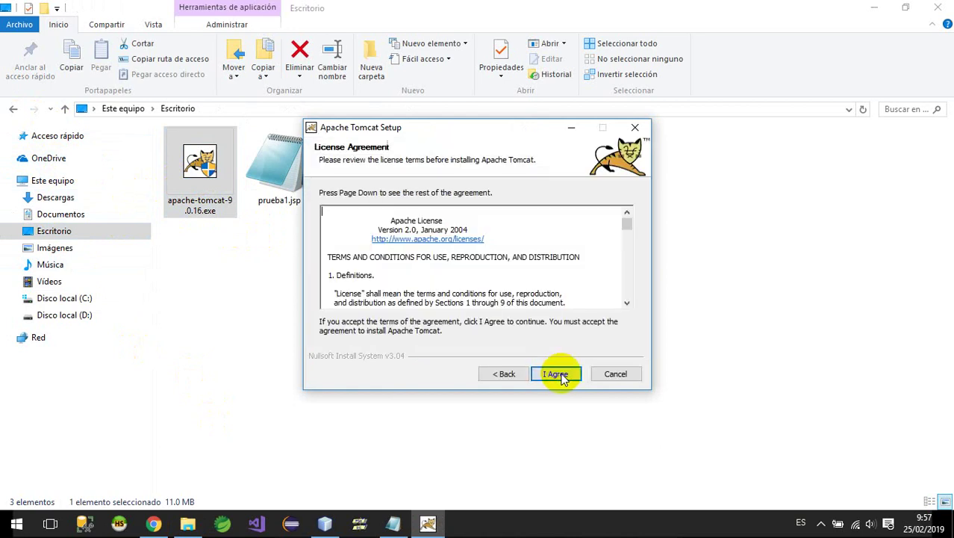
click(557, 373)
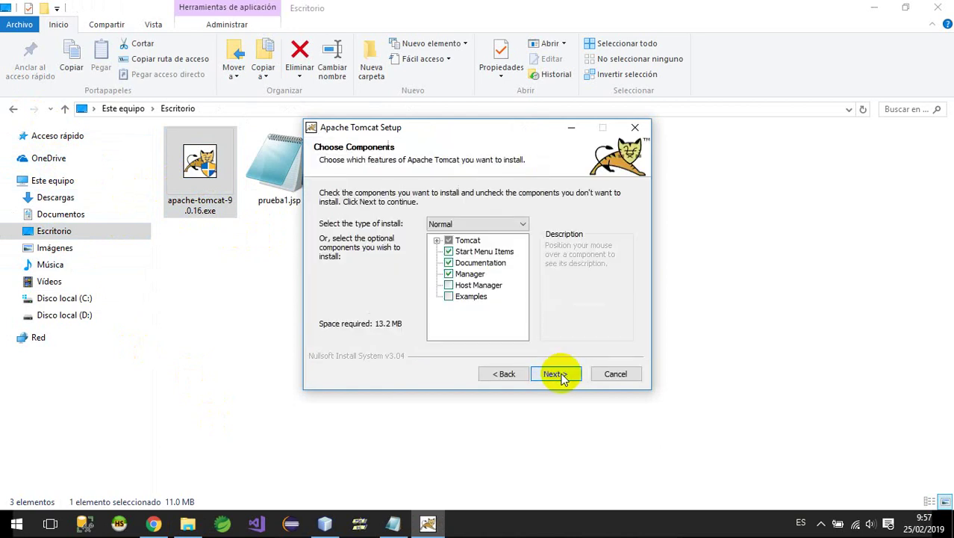
click(556, 374)
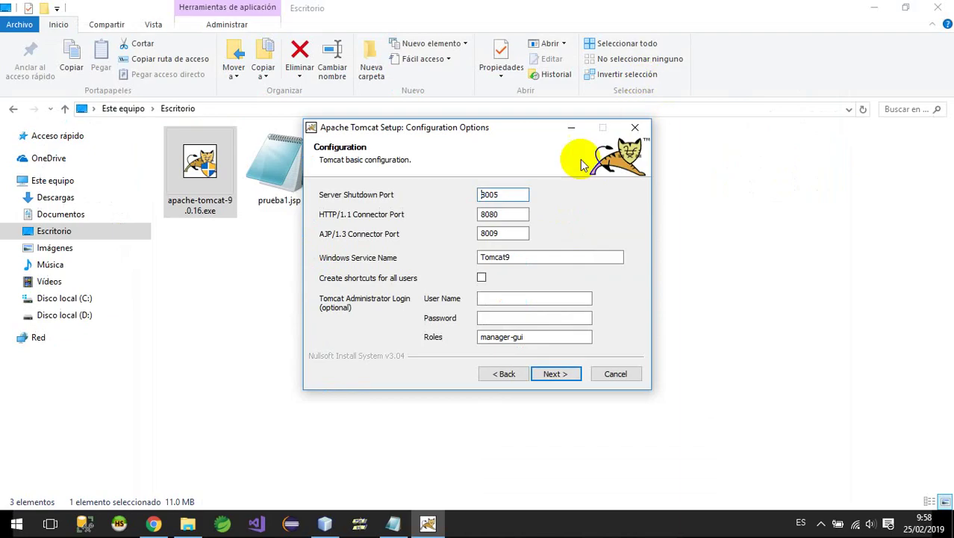
click(556, 258)
key(BackSpace)
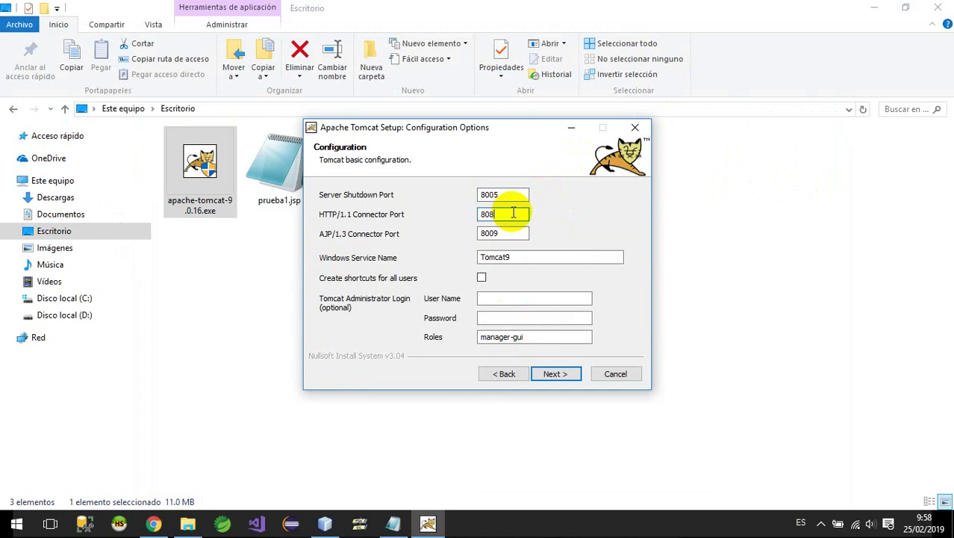
text(9)
drag(537, 338, 452, 346)
key(BackSpace)
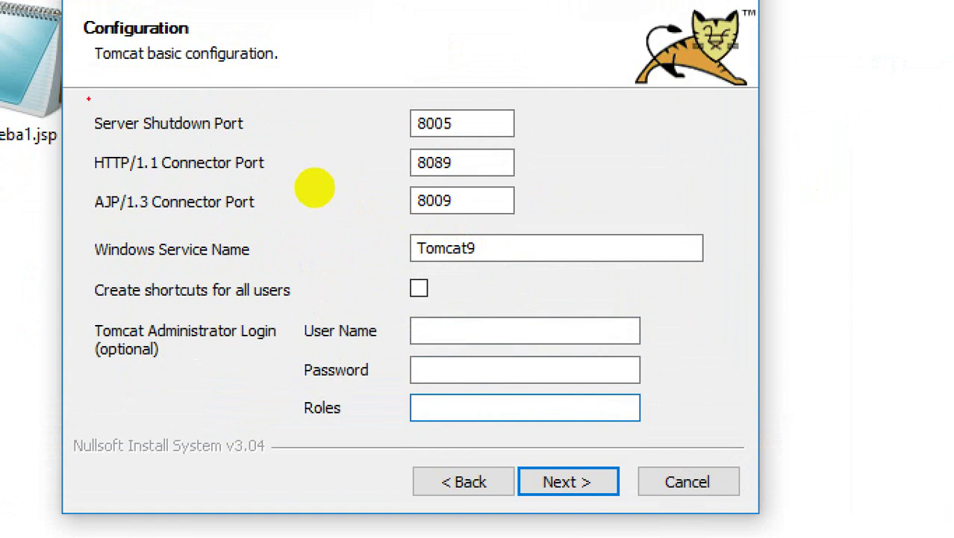
click(460, 201)
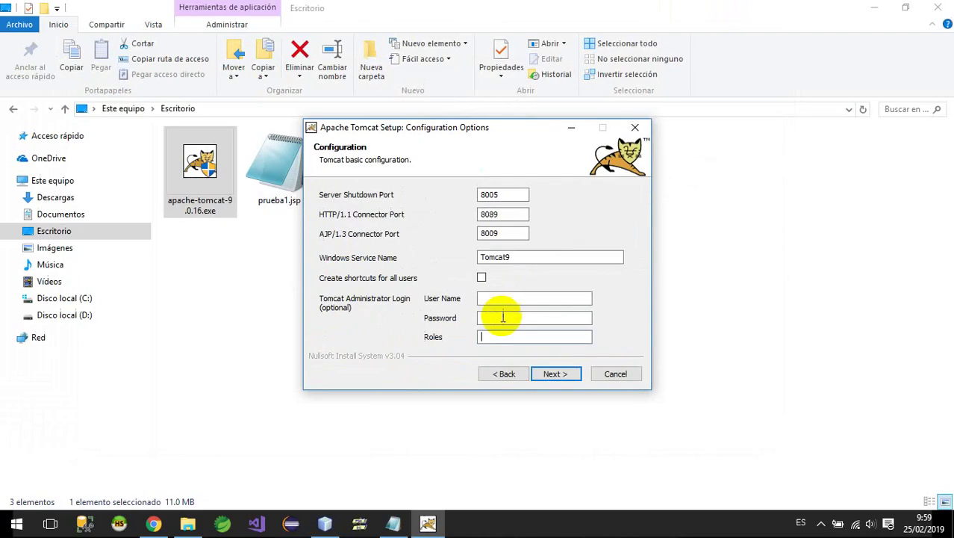
click(469, 401)
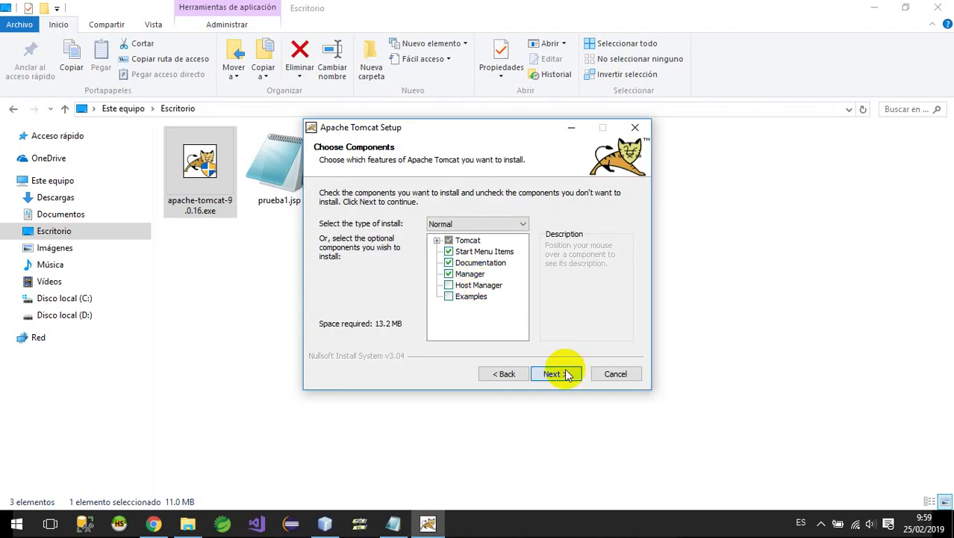
click(555, 374)
Step: Set the HTTP/1.1 connector port to 8089, clear the administrator Roles value and continue to the Java Virtual Machine selection
click(523, 214)
key(BackSpace)
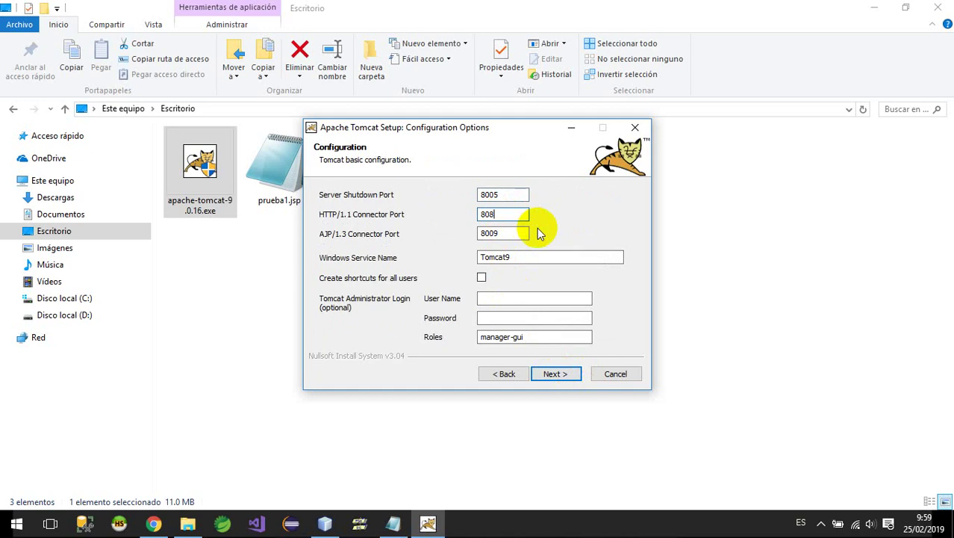
text(9)
drag(544, 337, 455, 334)
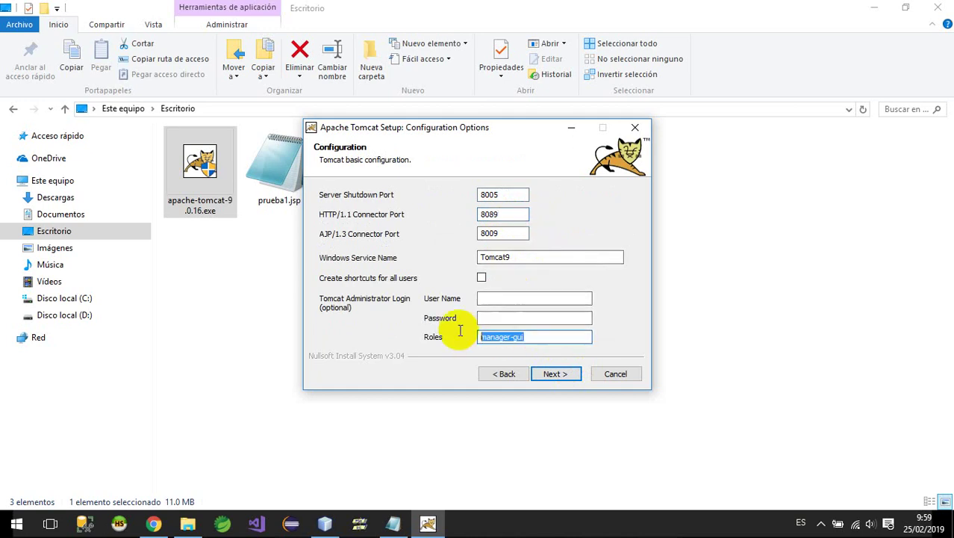
key(BackSpace)
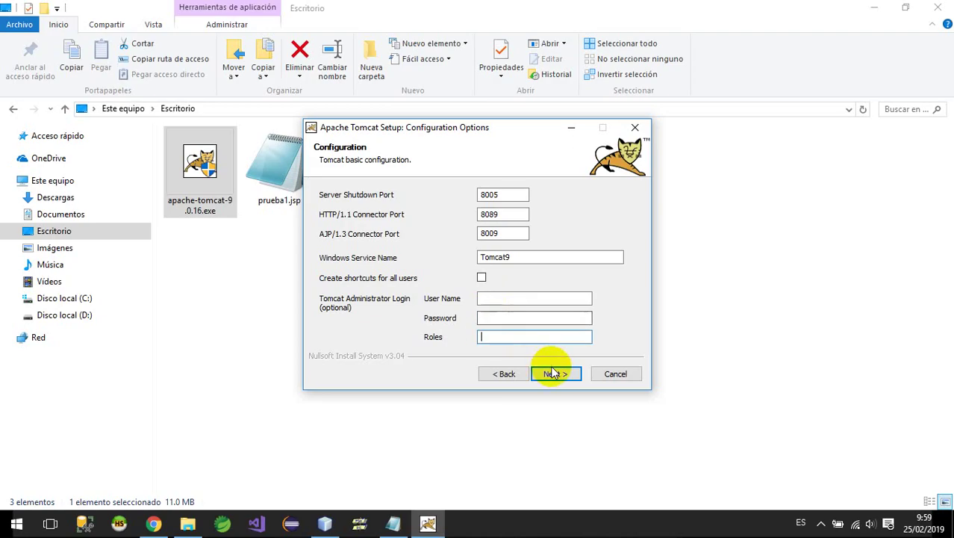
click(620, 480)
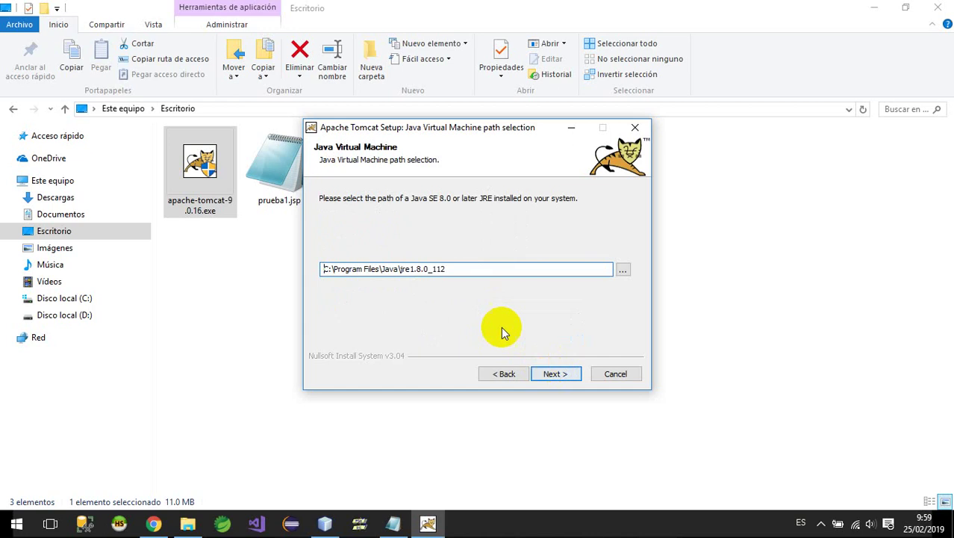
Step: Install Tomcat 9.0 with the proposed jre1.8.0_112 path and the default destination folder, finishing setup with Run Apache Tomcat enabled
click(554, 373)
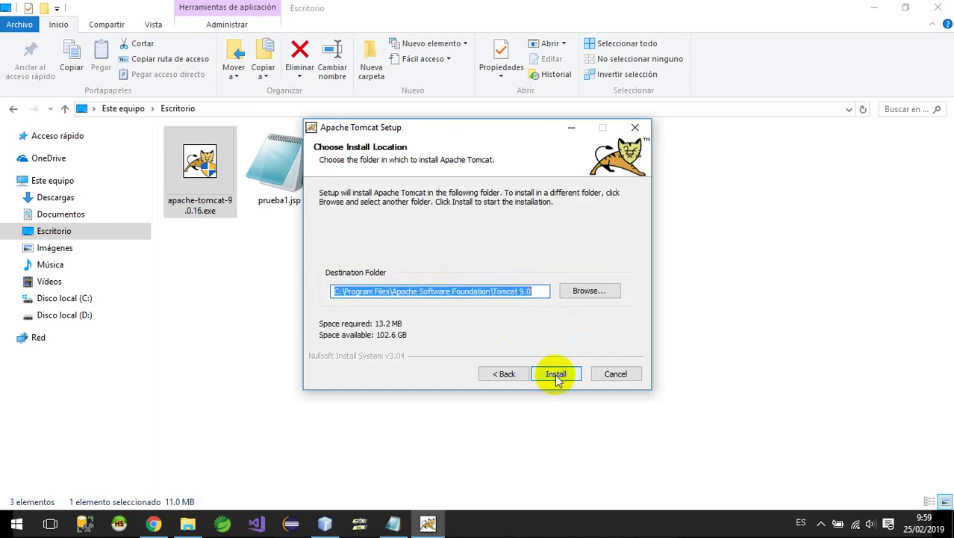
click(557, 375)
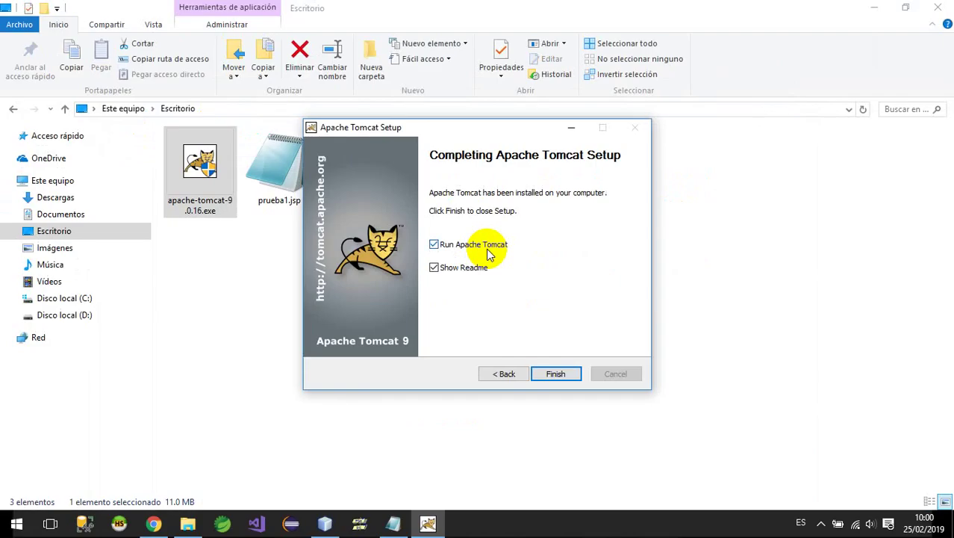
click(439, 274)
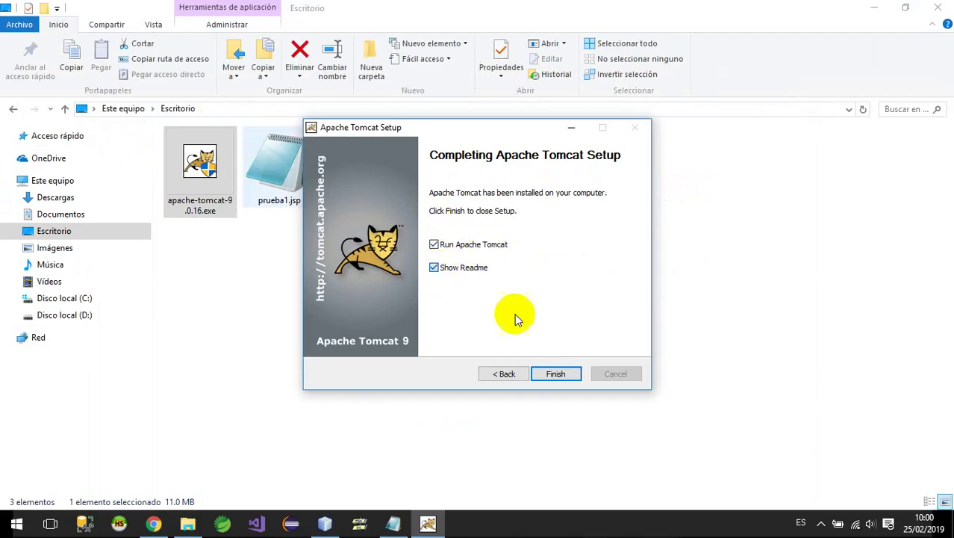
click(556, 373)
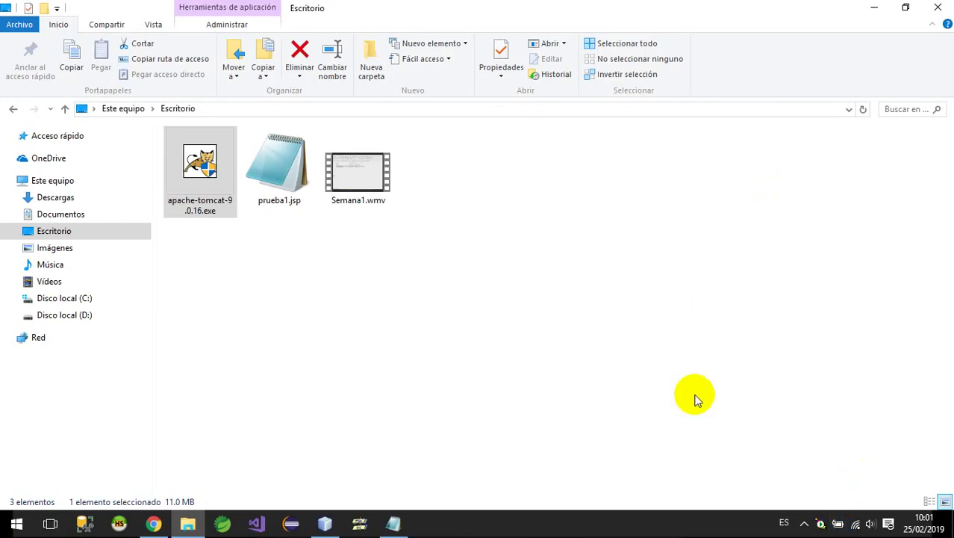
Step: Examine the new Tomcat 9.0 installation under Program Files\Apache Software Foundation, down to the ROOT folder inside webapps
click(81, 301)
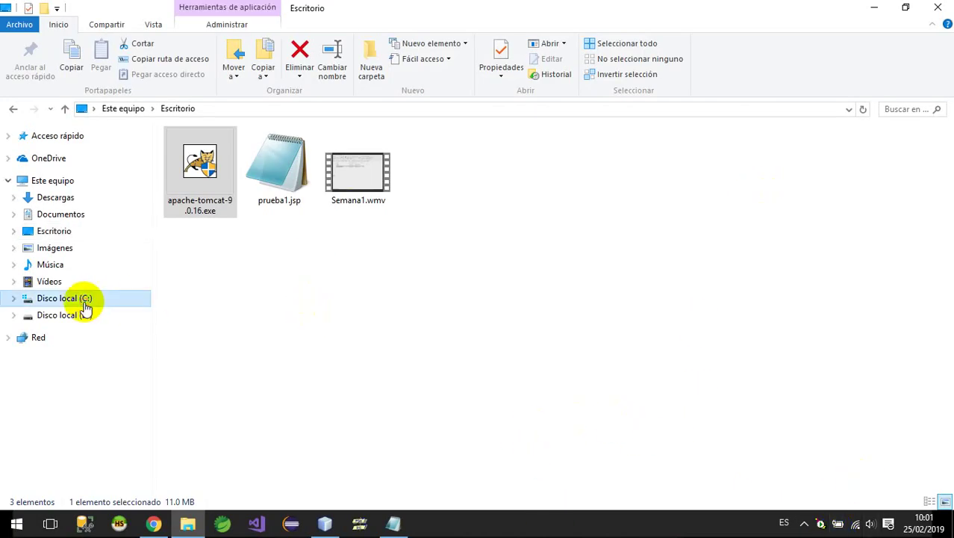
double_click(218, 268)
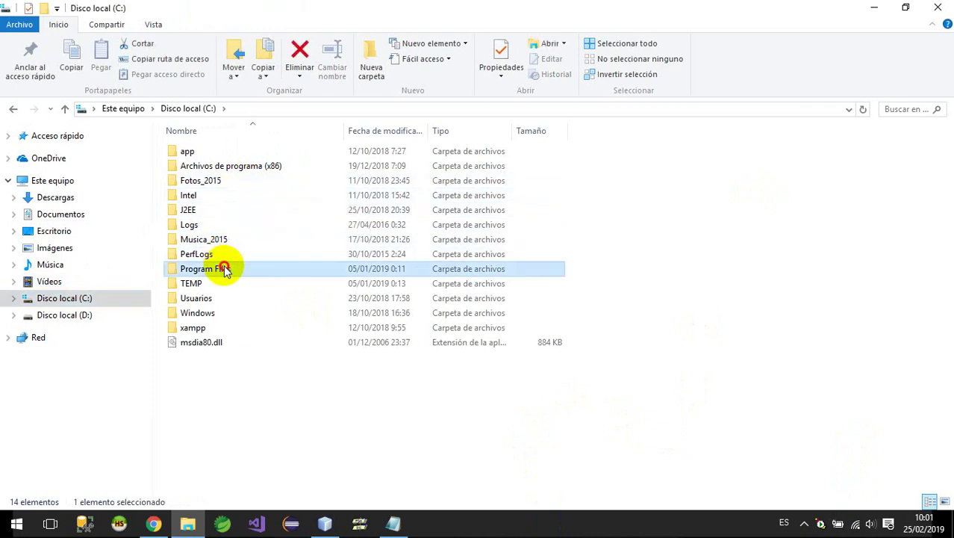
click(237, 167)
double_click(238, 168)
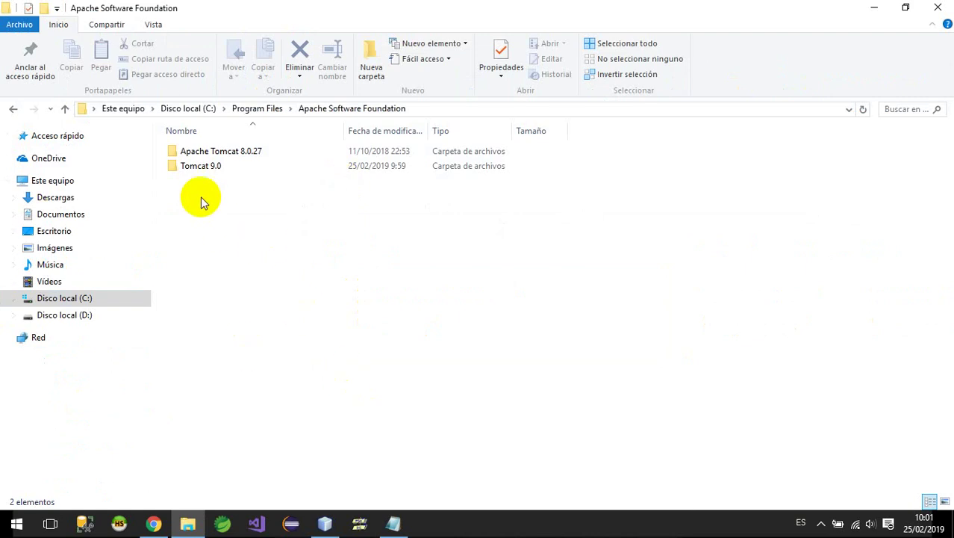
click(399, 329)
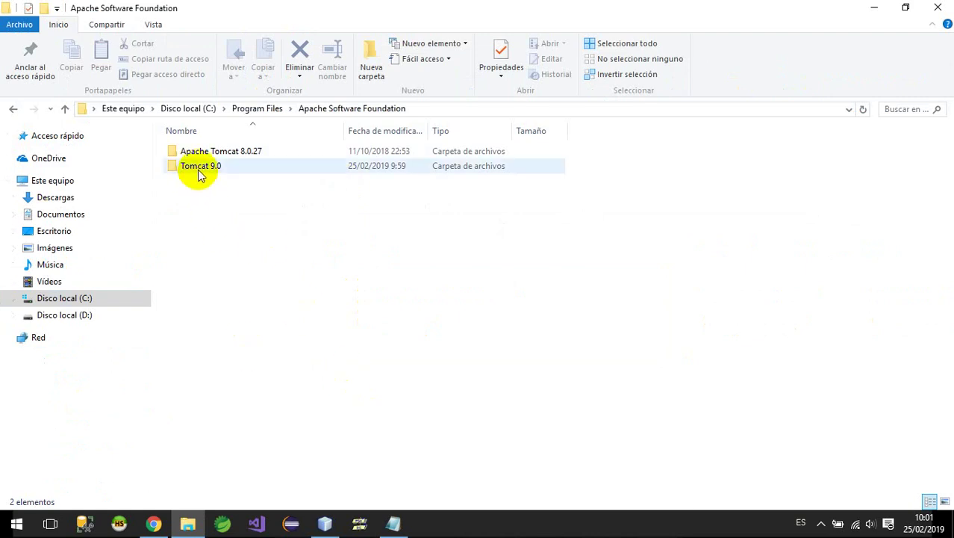
double_click(200, 168)
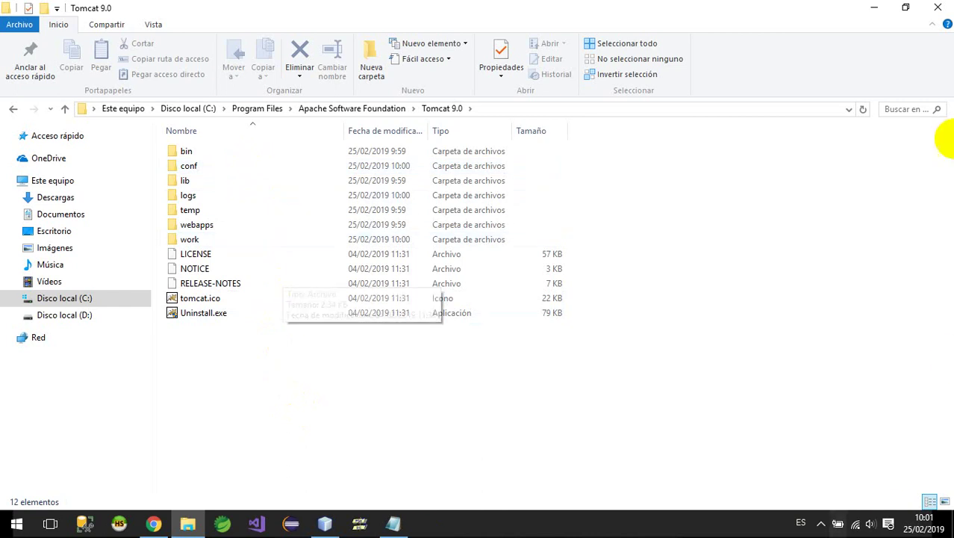
double_click(197, 225)
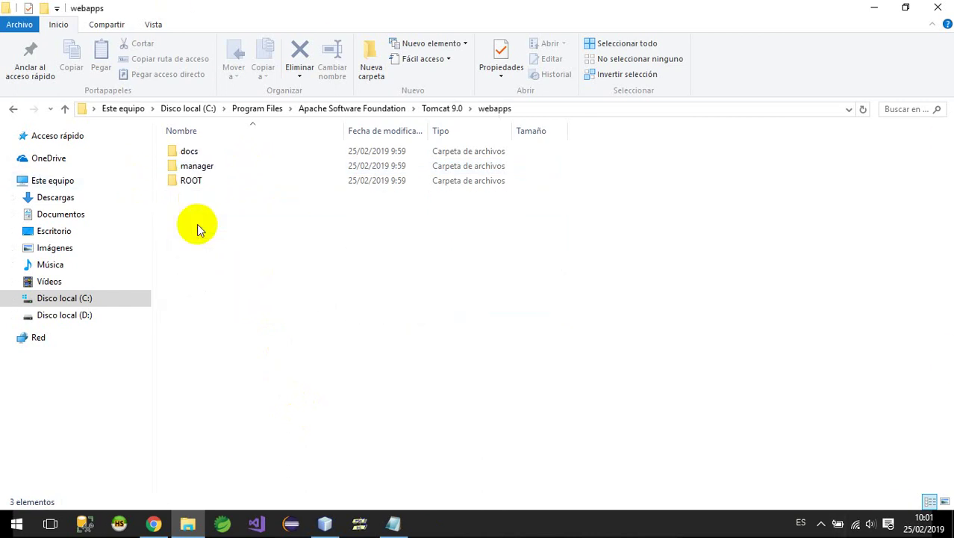
double_click(187, 181)
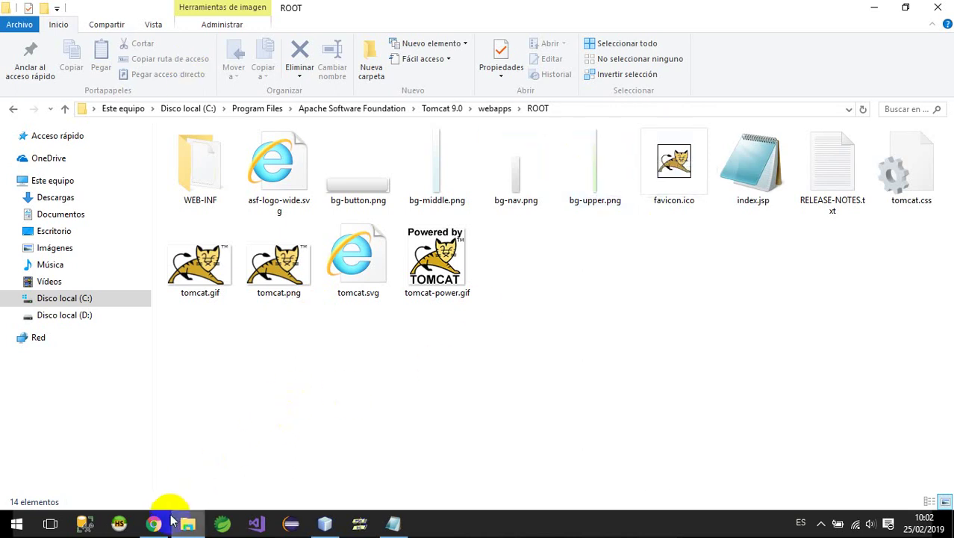
Step: Check the hidden notification-area icons for Tomcat and switch to the Tomcat download page in Chrome
click(822, 524)
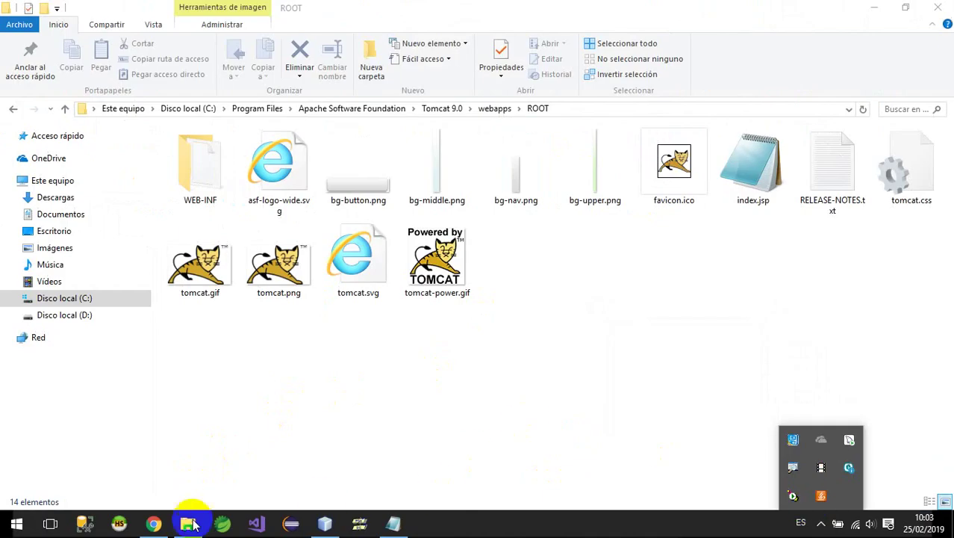
mouse_move(155, 525)
click(140, 459)
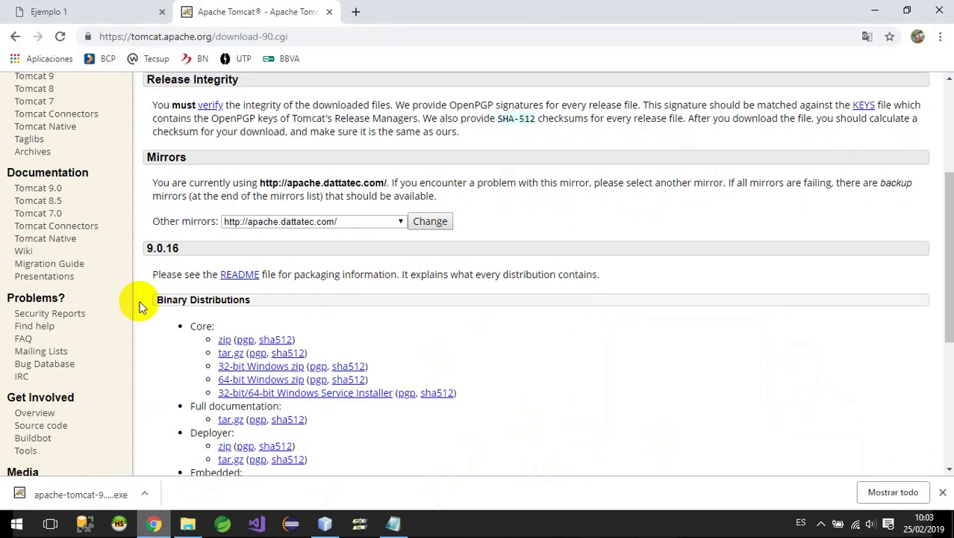
Step: Open the Tomcat home page at localhost:8089 in a new browser tab
click(355, 13)
text(loc)
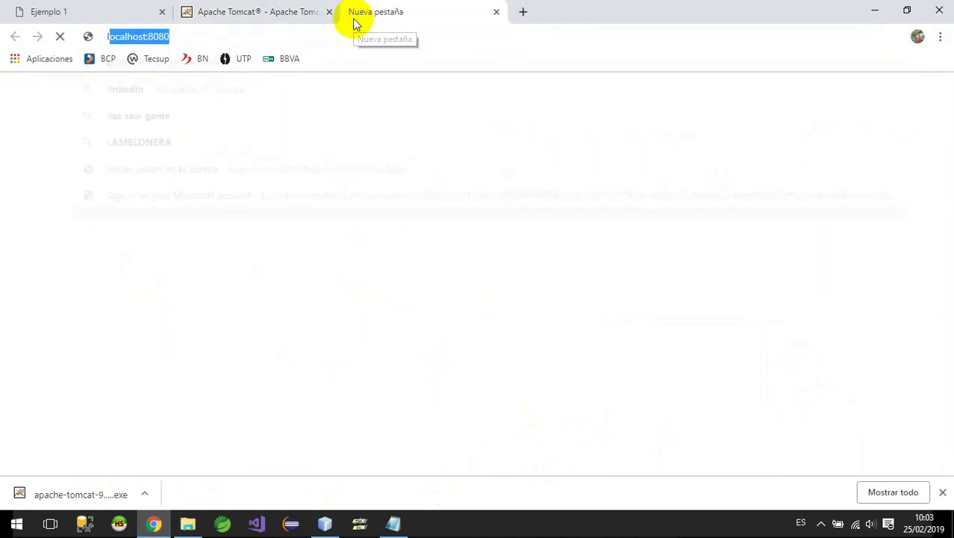
click(206, 37)
key(BackSpace)
text(9)
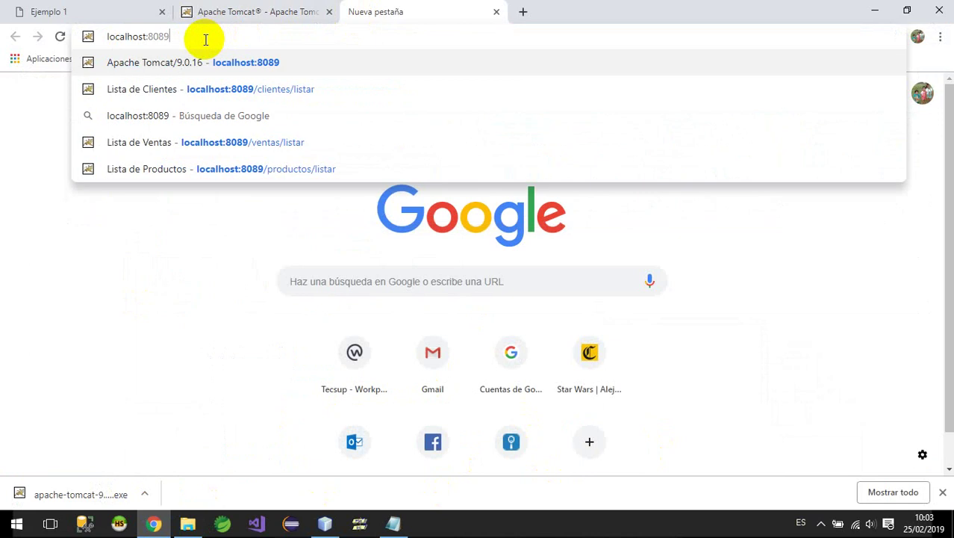
key(Return)
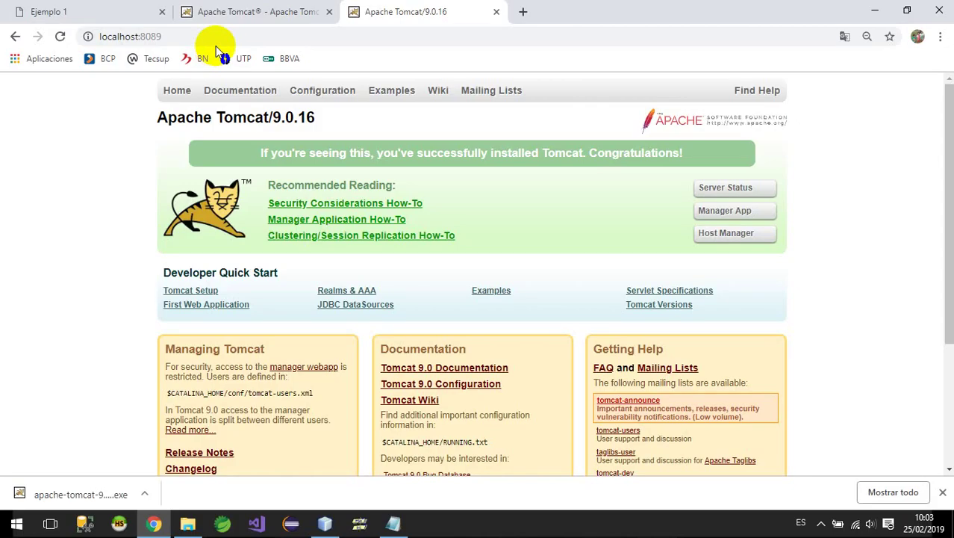
Step: Copy prueba1.jsp from the Escritorio folder into Tomcat 9.0's webapps\ROOT folder in File Explorer
click(187, 523)
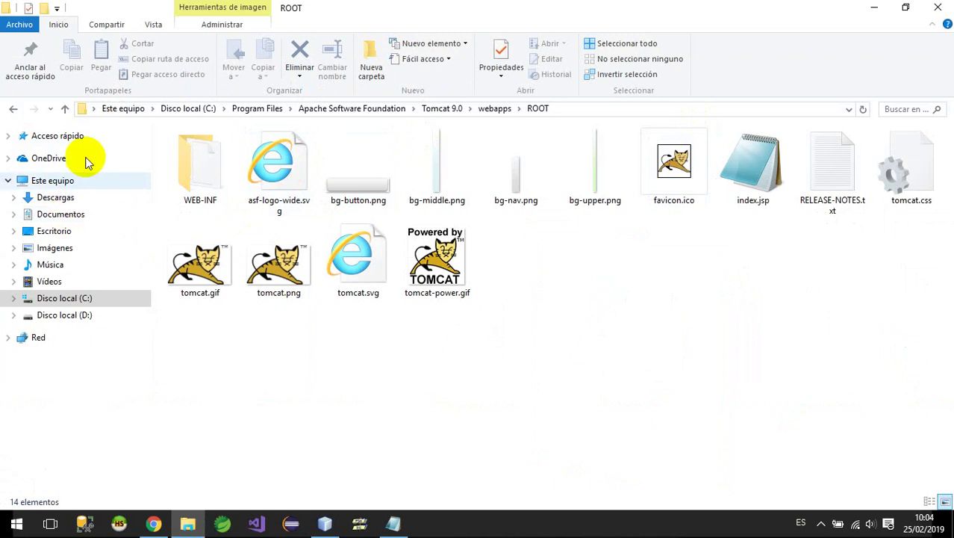
key(super+e)
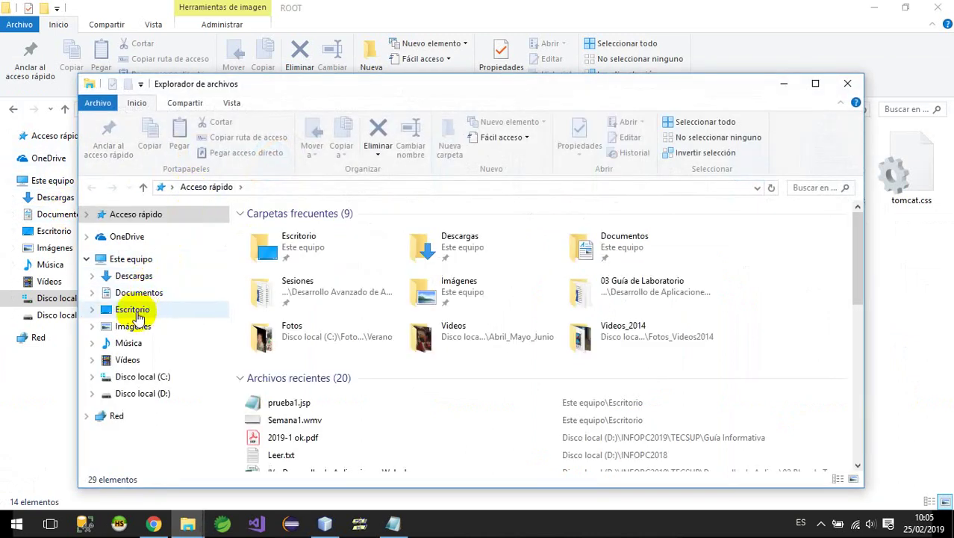
click(146, 309)
click(366, 252)
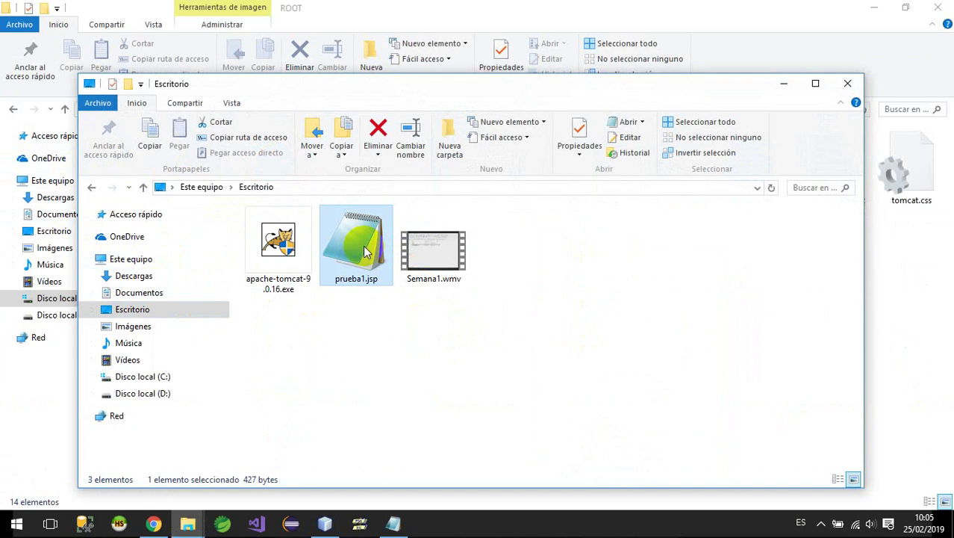
drag(366, 252, 555, 265)
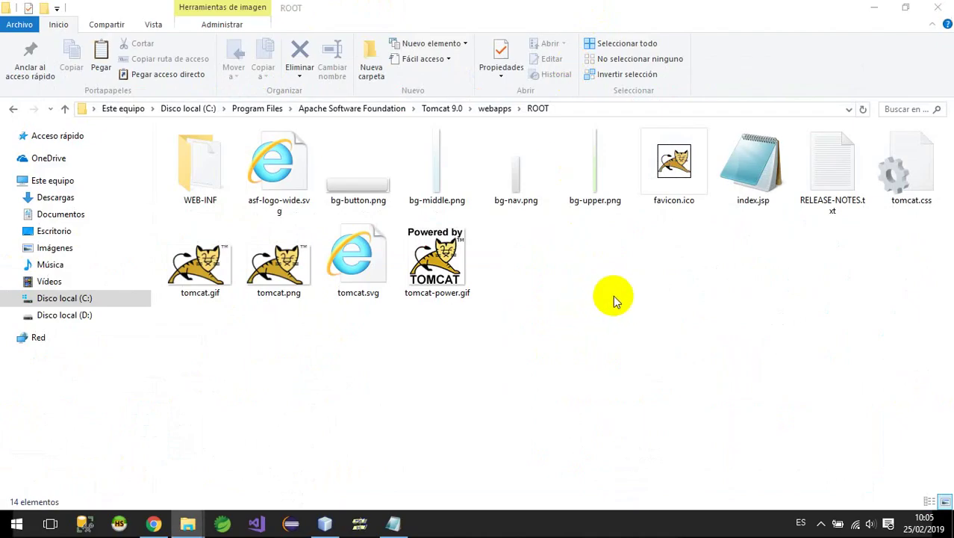
key(ctrl+v)
click(250, 178)
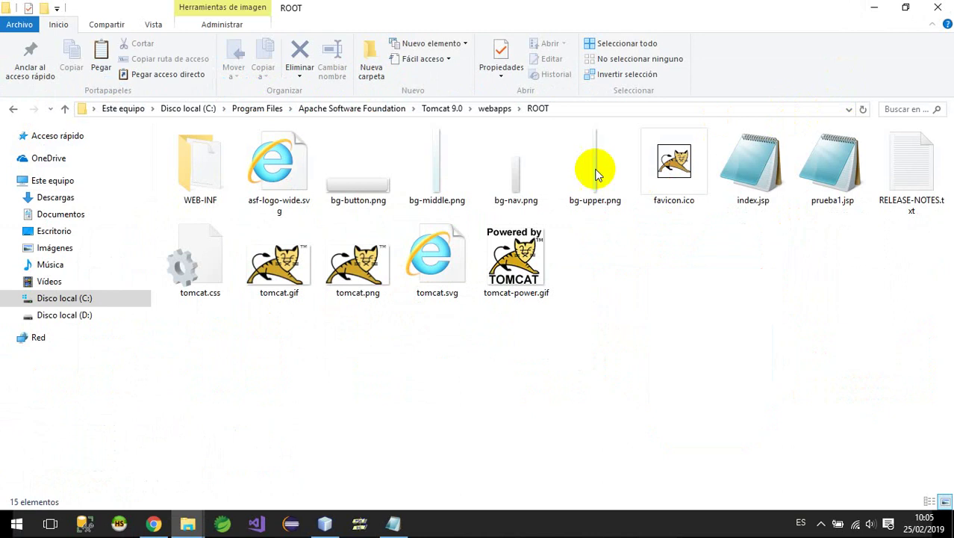
Step: Switch back to Chrome and load localhost:8089/prueba1.jsp to run the copied JSP page on Tomcat
click(153, 522)
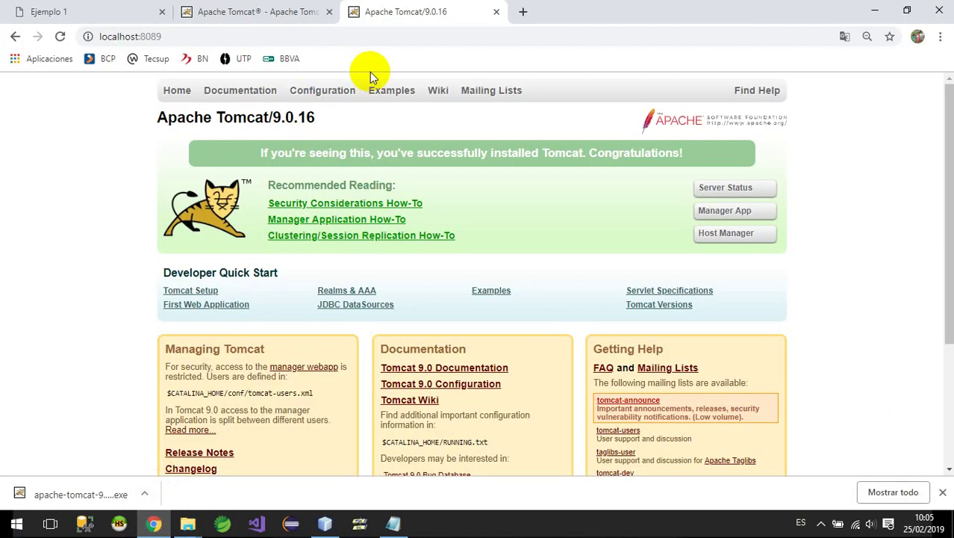
click(247, 36)
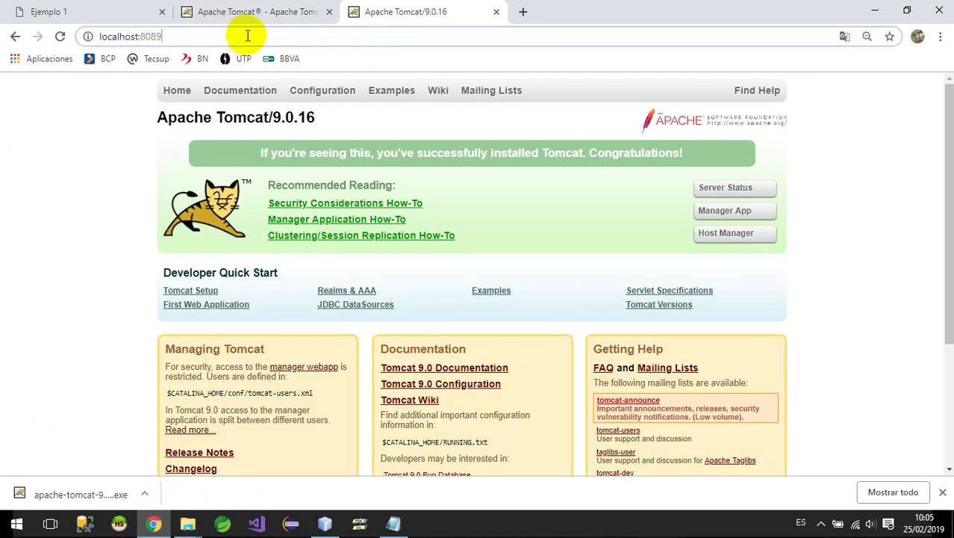
text(/prueba1)
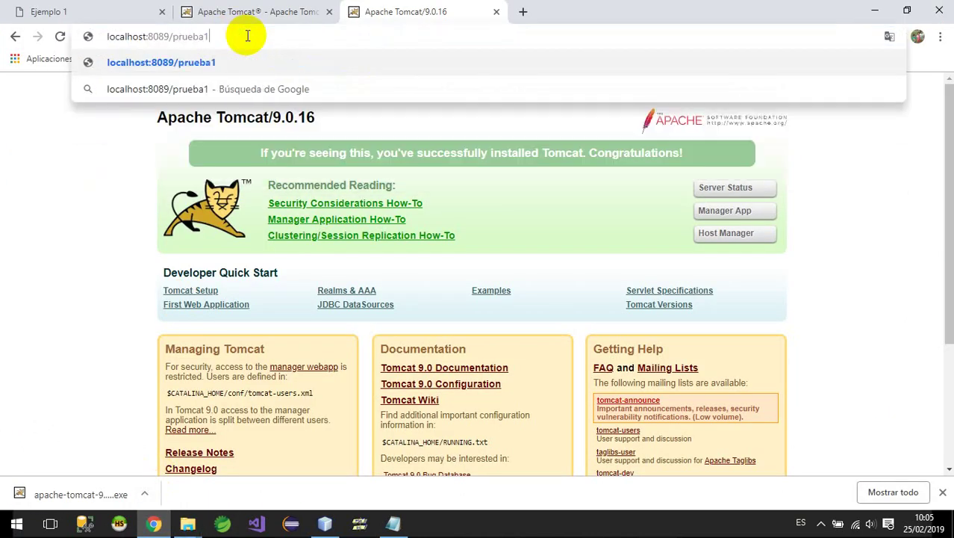
text(.jsp)
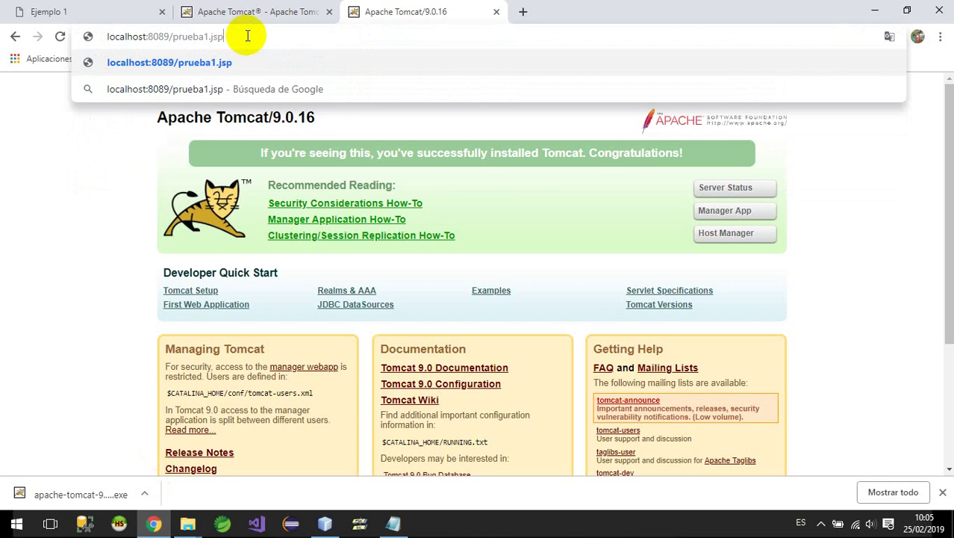
key(Return)
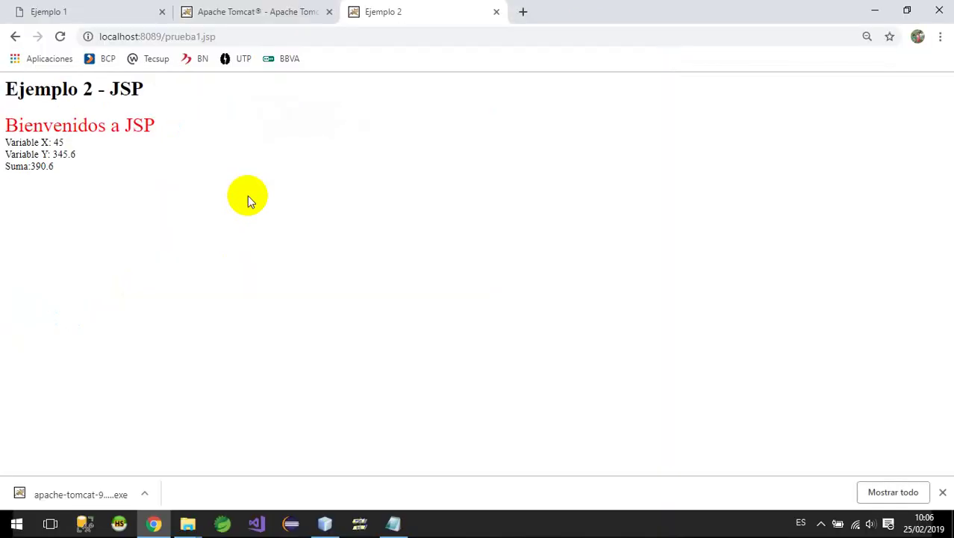
click(822, 522)
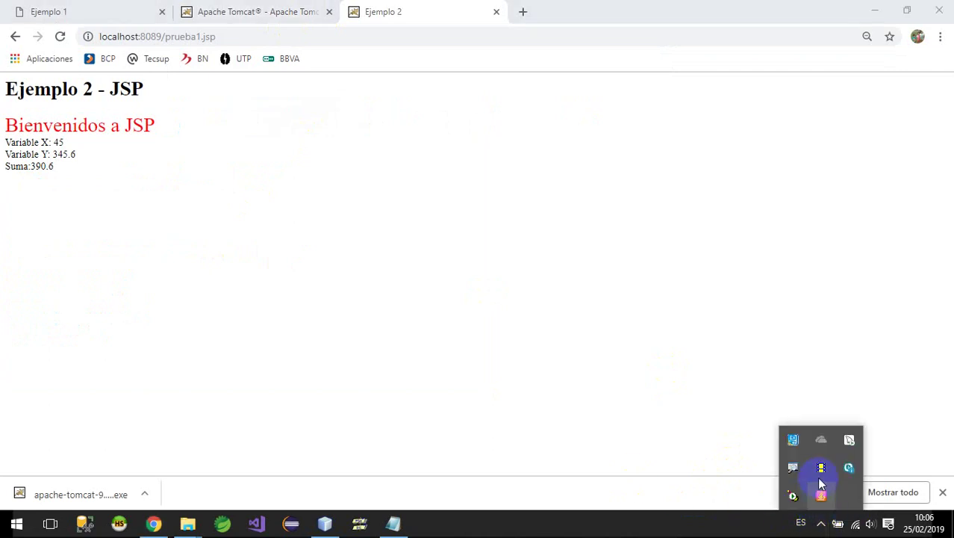